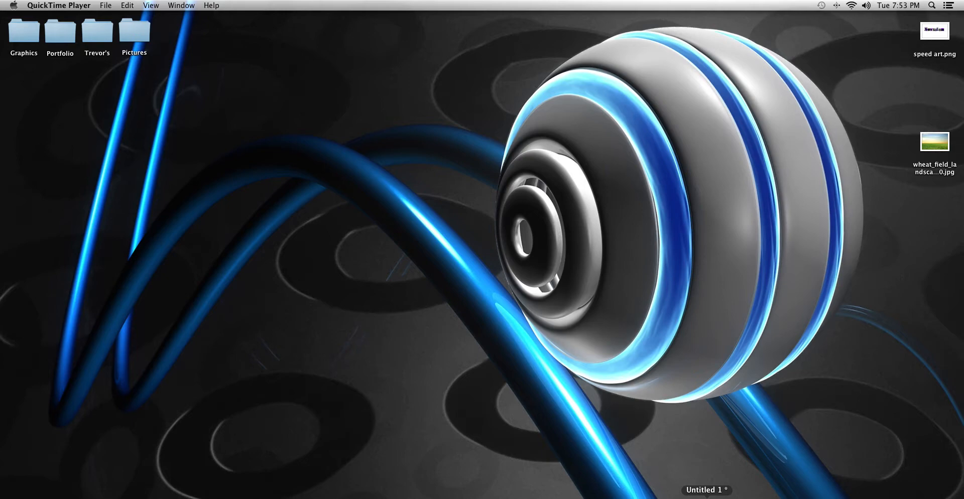
- Switch to CINEMA 4D, preview the 3D name text in a Picture Viewer render without overwriting speed art.png, and put the program away
{"action": "left_click", "coordinate": [704, 497]}
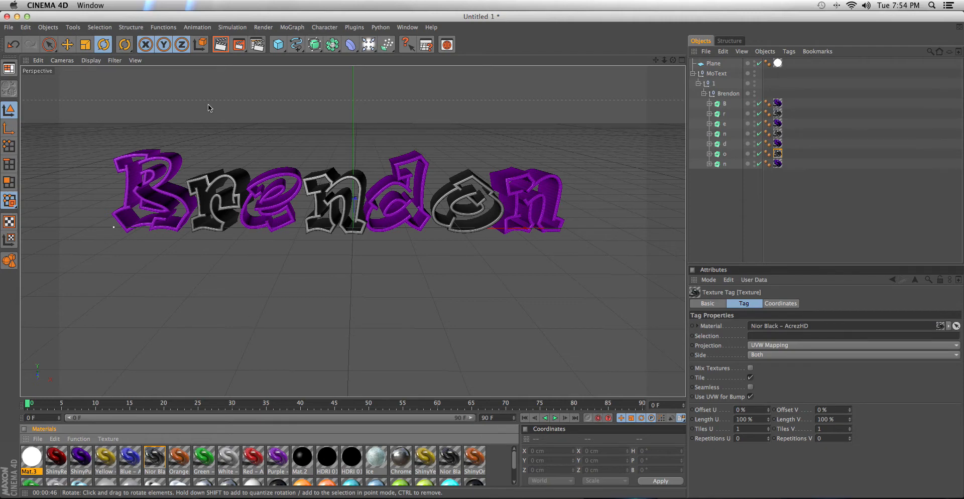
{"action": "key", "text": "shift+r"}
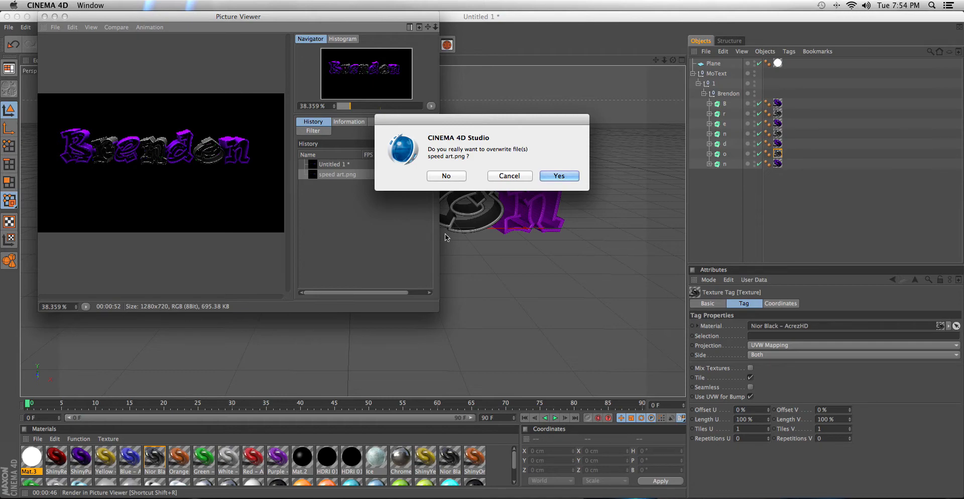
{"action": "left_click", "coordinate": [509, 176]}
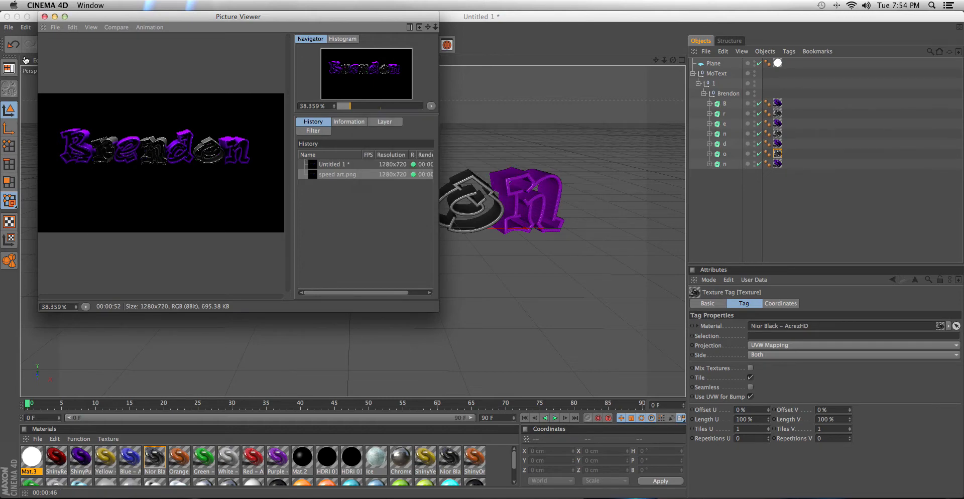
{"action": "left_click", "coordinate": [44, 20]}
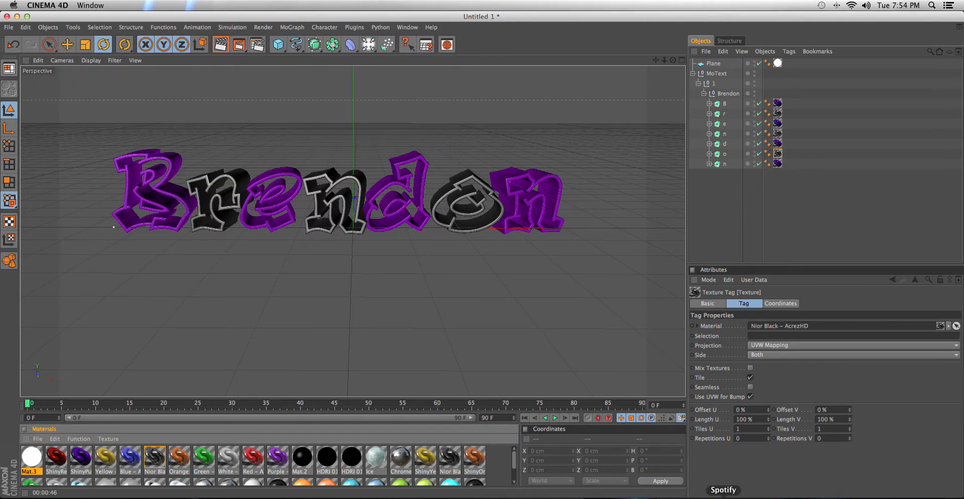
{"action": "left_click", "coordinate": [17, 17]}
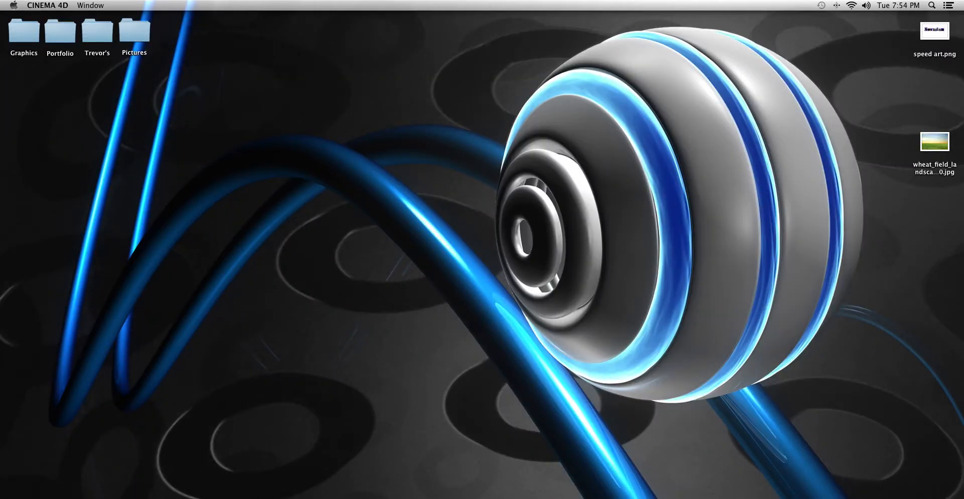
- Switch to Photoshop and make it the active application
{"action": "left_click", "coordinate": [683, 494]}
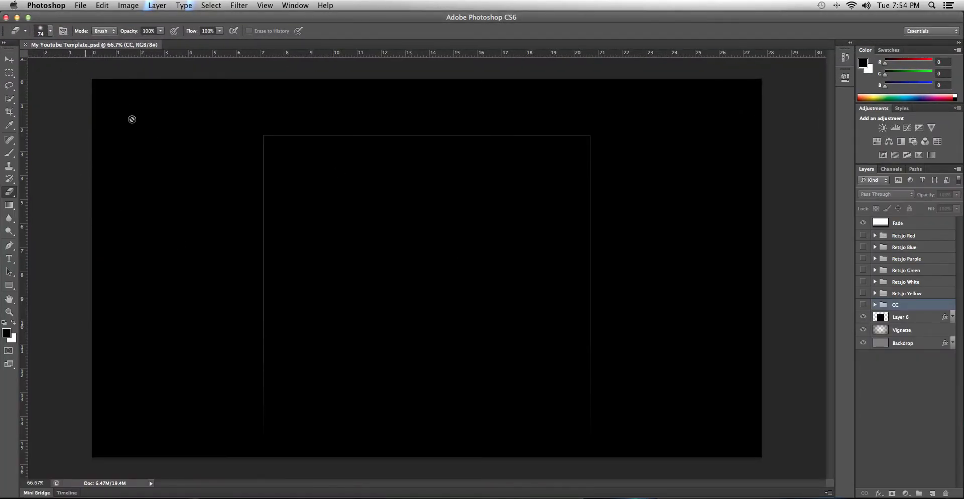
{"action": "key", "text": "super+Tab"}
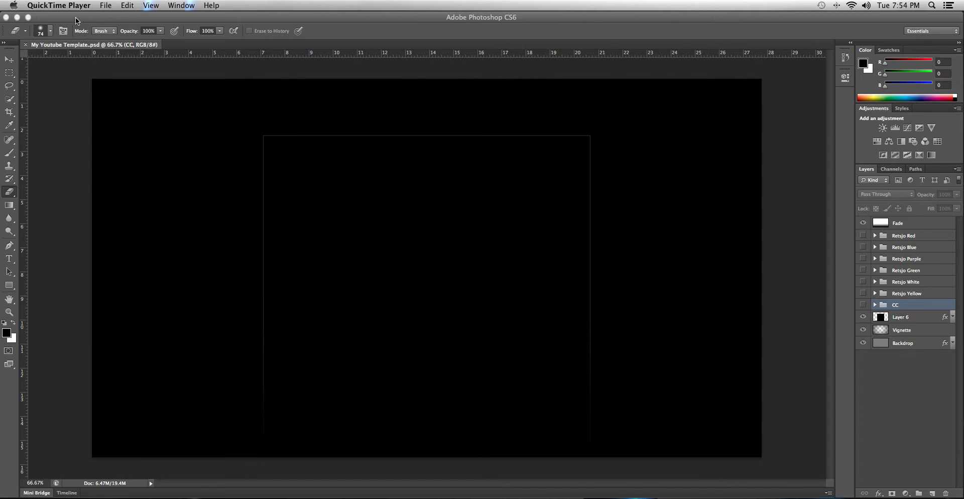
{"action": "left_click", "coordinate": [106, 6]}
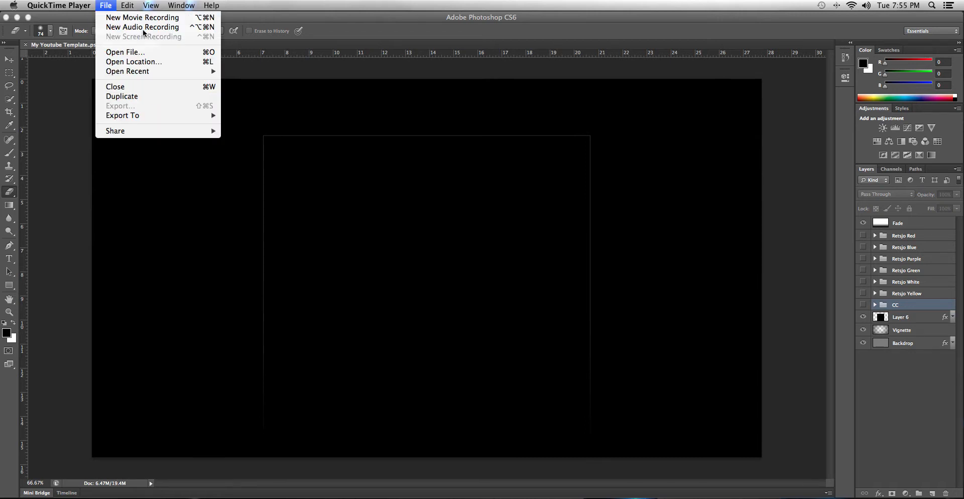
{"action": "mouse_move", "coordinate": [57, 6]}
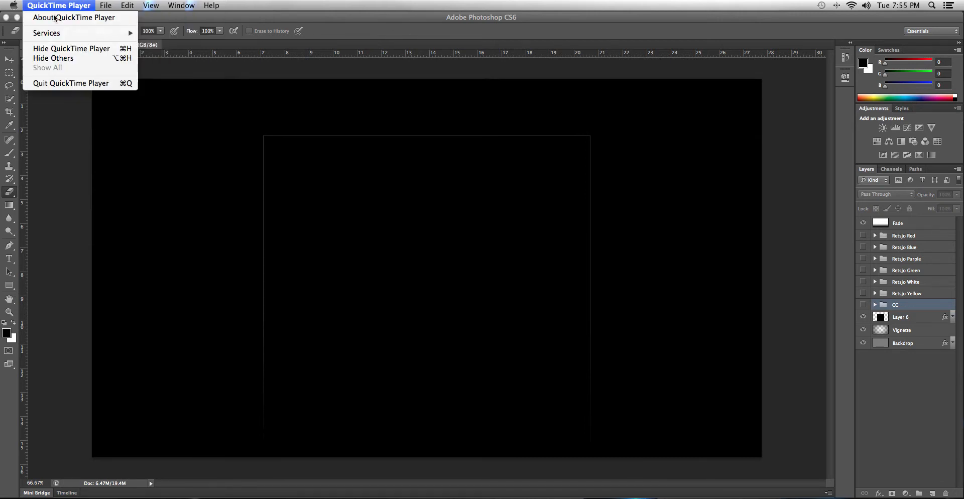
{"action": "left_click", "coordinate": [61, 112]}
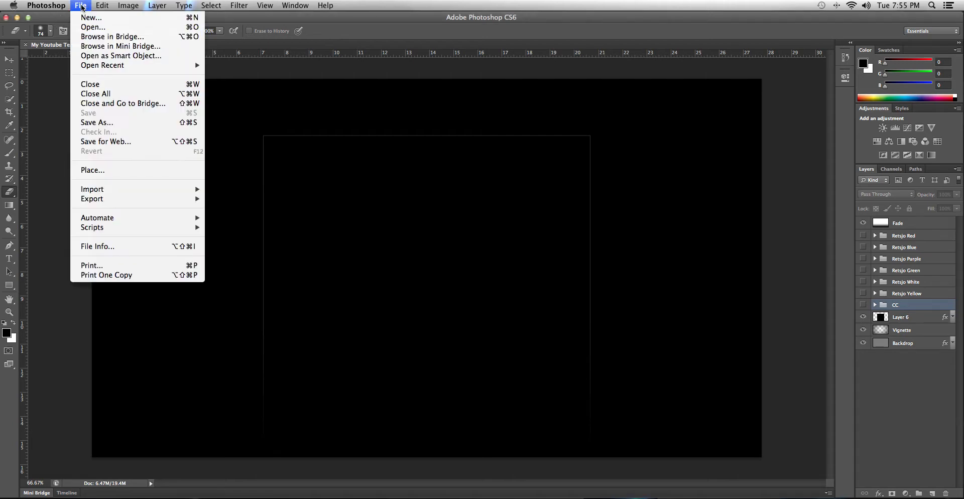
- Open technological-nature-hq-for-gossips-news-reviews-bollywood-350001.jpg from the Graphics folder and convert its locked Background into the regular layer Layer 0
{"action": "left_click", "coordinate": [90, 27]}
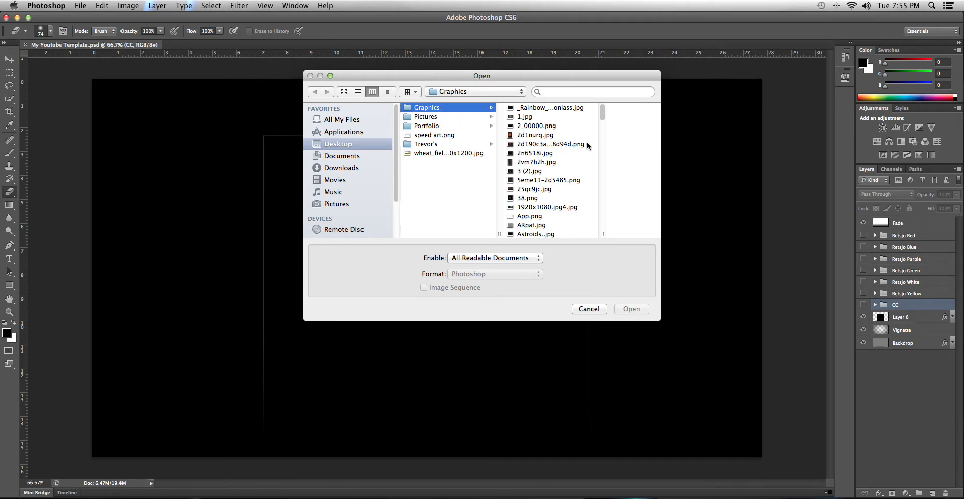
{"action": "left_click", "coordinate": [605, 173]}
{"action": "scroll", "coordinate": [606, 175], "scroll_direction": "down", "scroll_amount": 10}
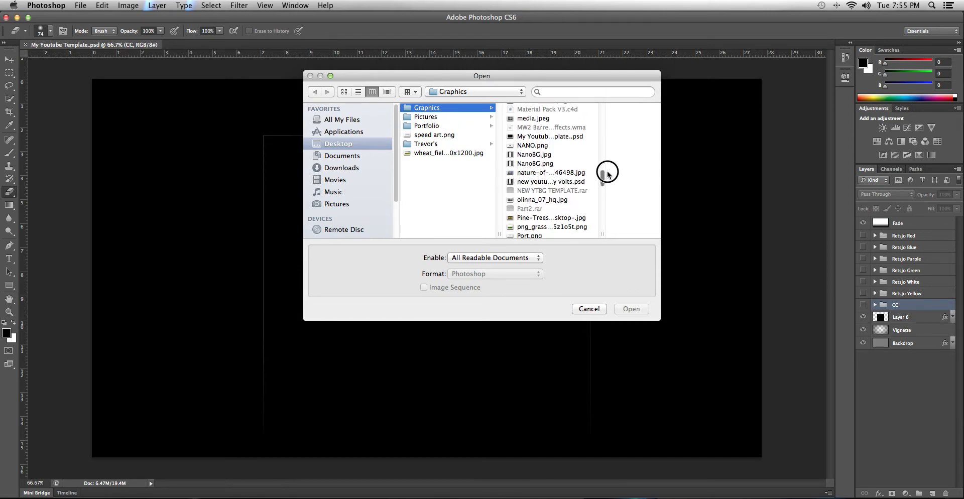
{"action": "left_click_drag", "start_coordinate": [607, 176], "coordinate": [609, 203]}
{"action": "left_click", "coordinate": [565, 167]}
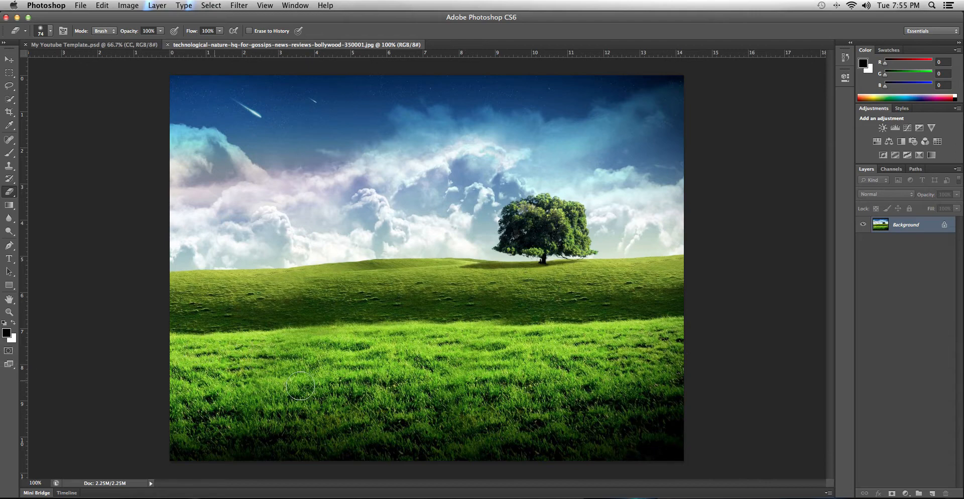
{"action": "double_click", "coordinate": [933, 227]}
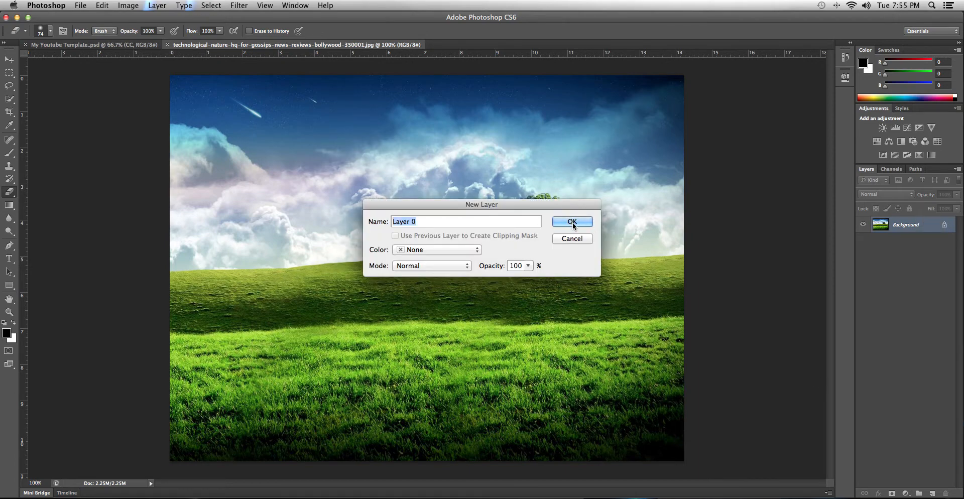
{"action": "left_click", "coordinate": [571, 222]}
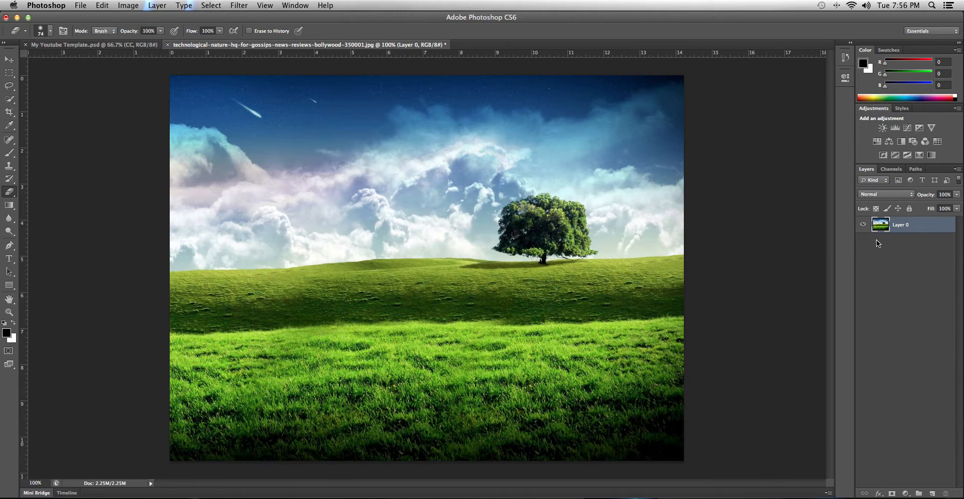
- Open speed art.png from the Desktop and place its 3D name text over the grass in the landscape document
{"action": "left_click", "coordinate": [80, 5]}
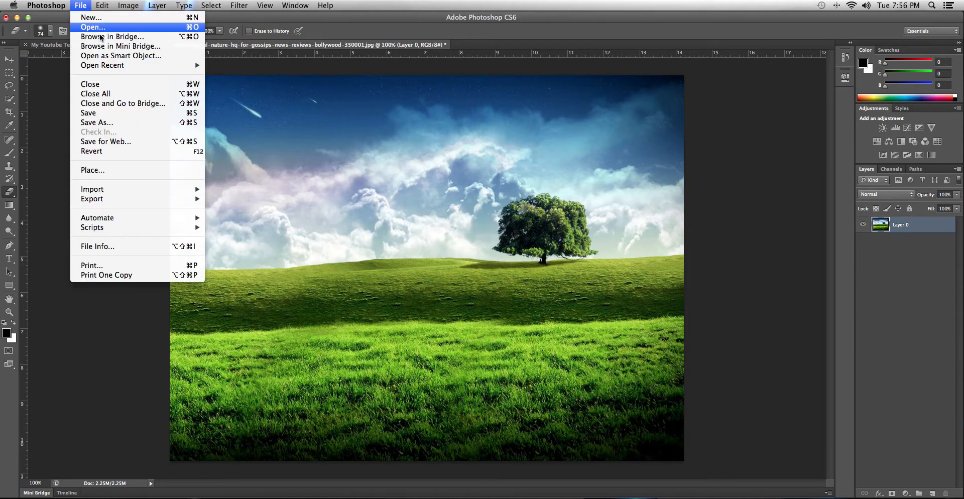
{"action": "left_click", "coordinate": [104, 29]}
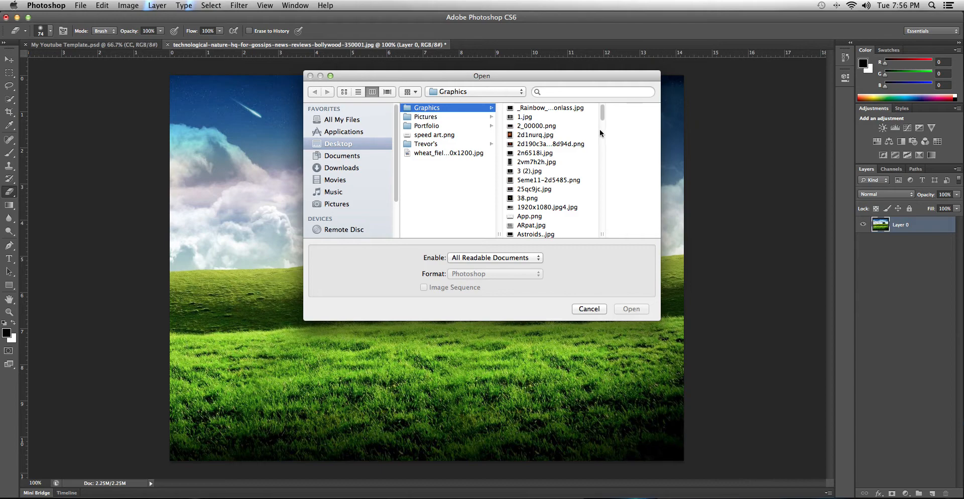
{"action": "left_click", "coordinate": [435, 135]}
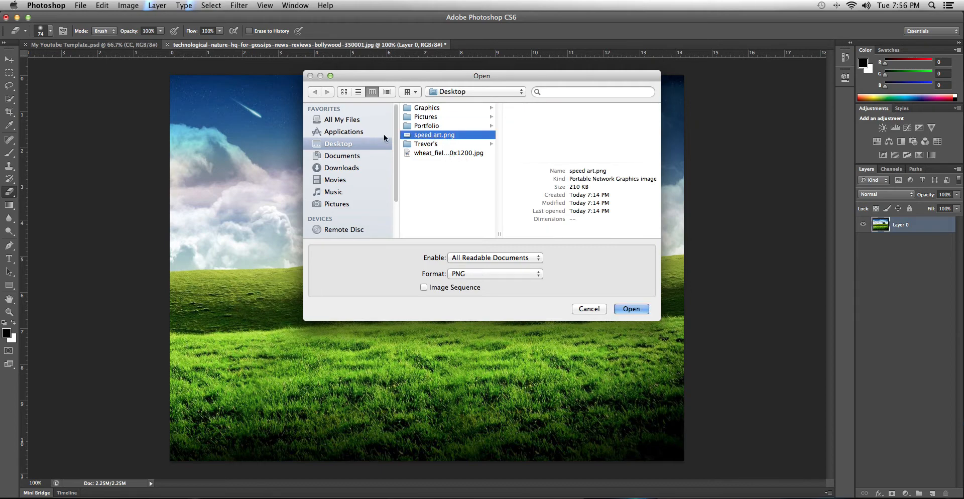
{"action": "key", "text": "Return"}
{"action": "key", "text": "v"}
{"action": "left_click_drag", "start_coordinate": [457, 249], "coordinate": [483, 351]}
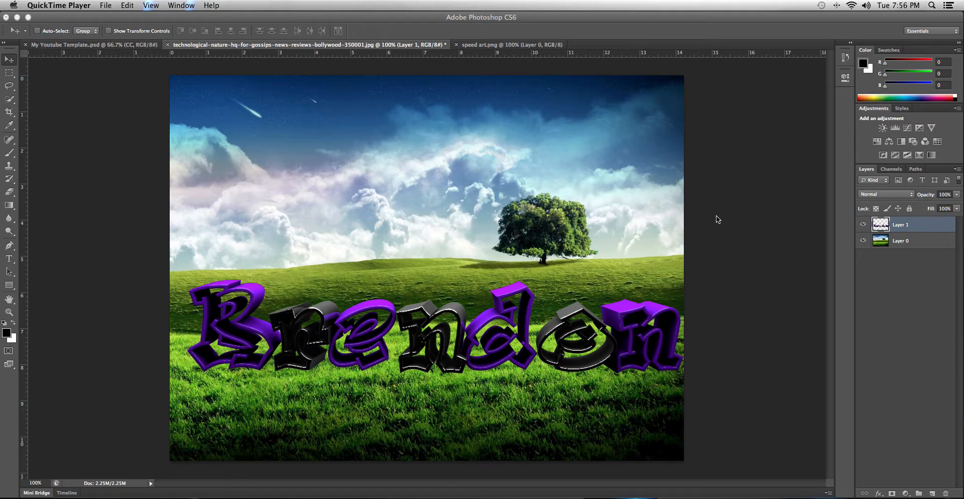
{"action": "left_click", "coordinate": [502, 316]}
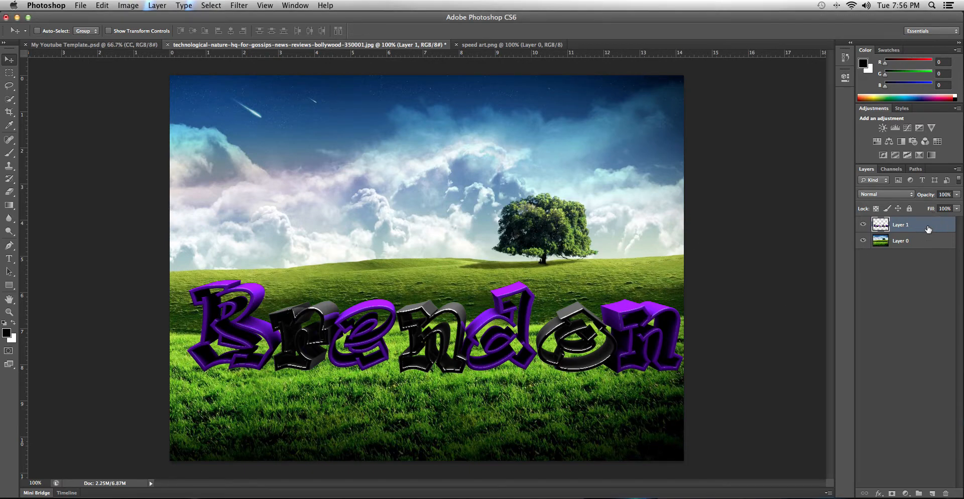
{"action": "mouse_move", "coordinate": [511, 349]}
{"action": "left_mouse_down"}
{"action": "mouse_move", "coordinate": [480, 324]}
{"action": "mouse_move", "coordinate": [500, 346]}
{"action": "left_mouse_up"}
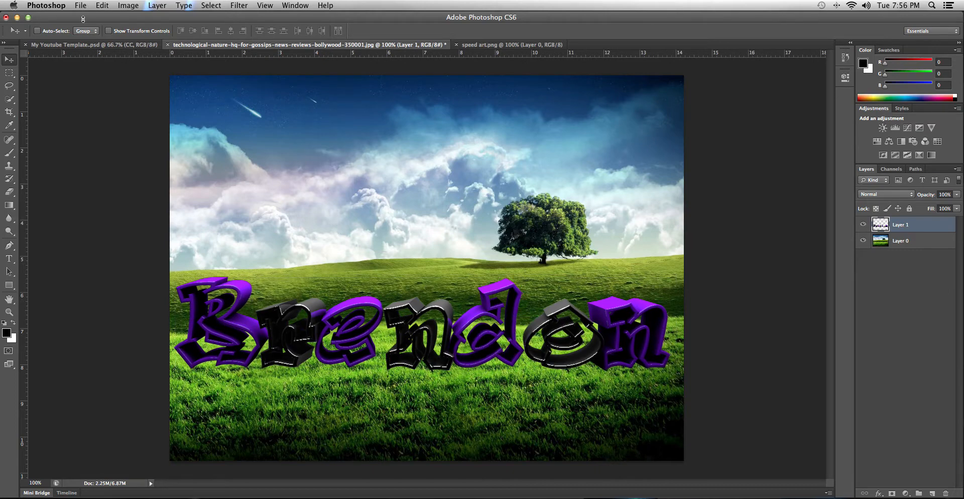
- Scale the 3D name text to about 45% and reposition it in the middle of the foreground grass
{"action": "left_click", "coordinate": [106, 6]}
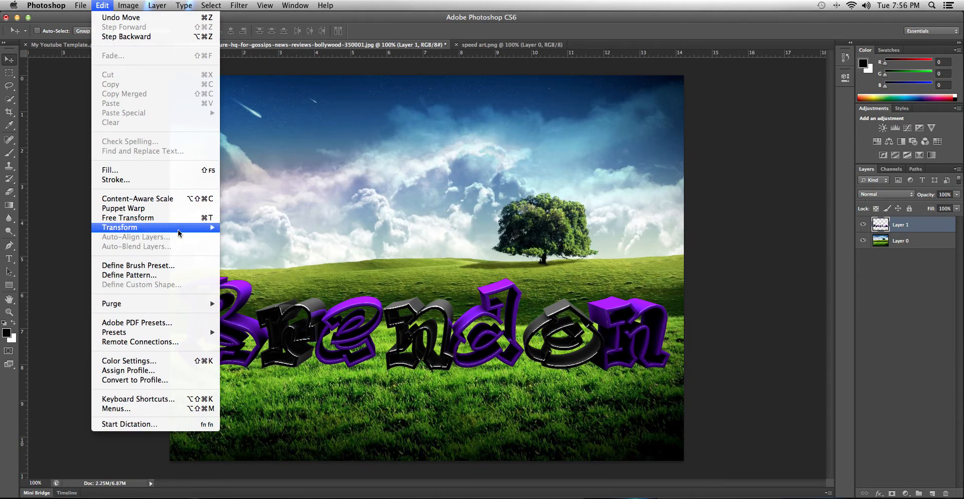
{"action": "mouse_move", "coordinate": [177, 228]}
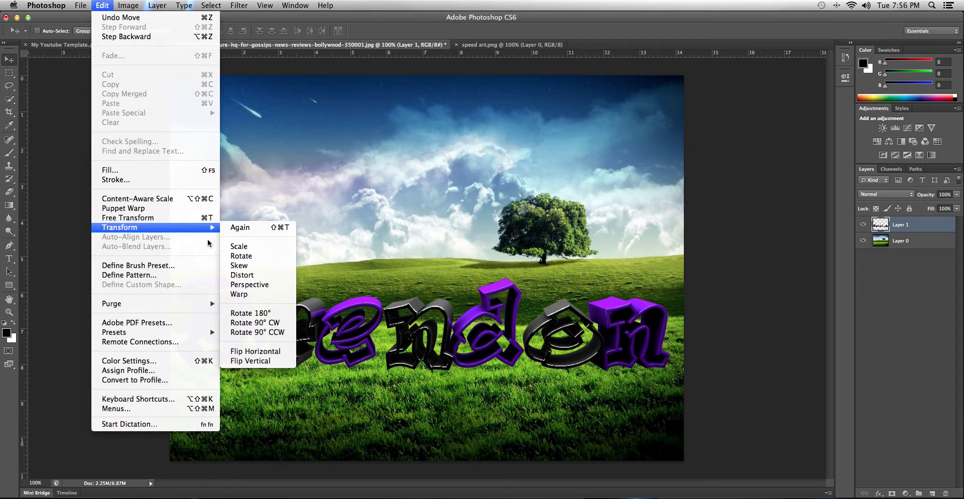
{"action": "left_click", "coordinate": [257, 246]}
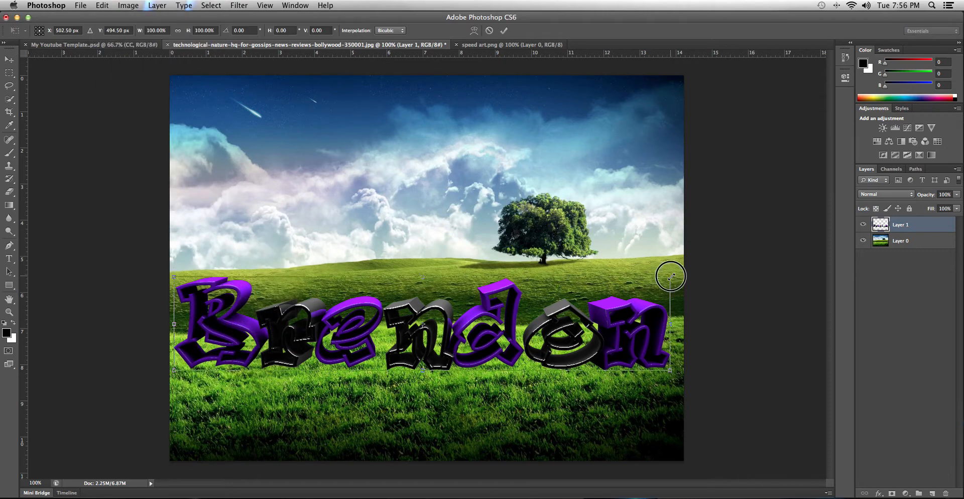
{"action": "left_click_drag", "start_coordinate": [673, 279], "coordinate": [400, 339]}
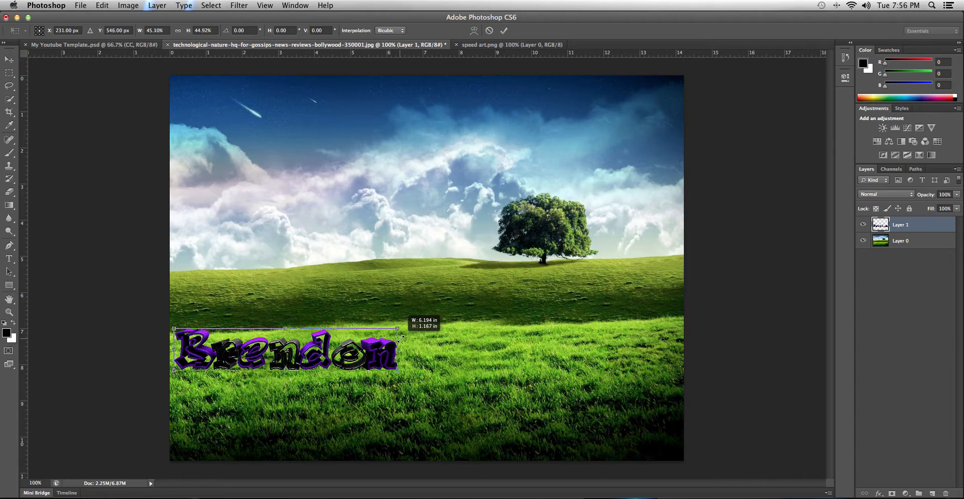
{"action": "left_click", "coordinate": [9, 59]}
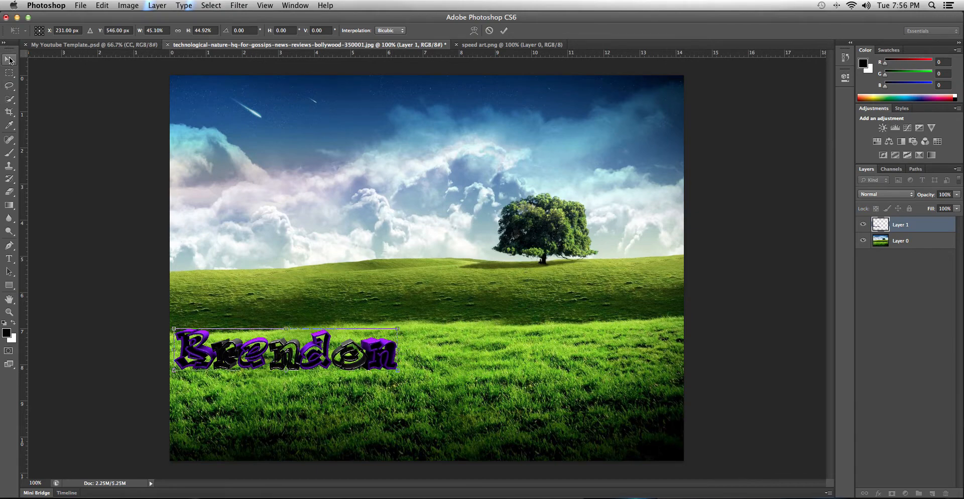
{"action": "left_click", "coordinate": [565, 177]}
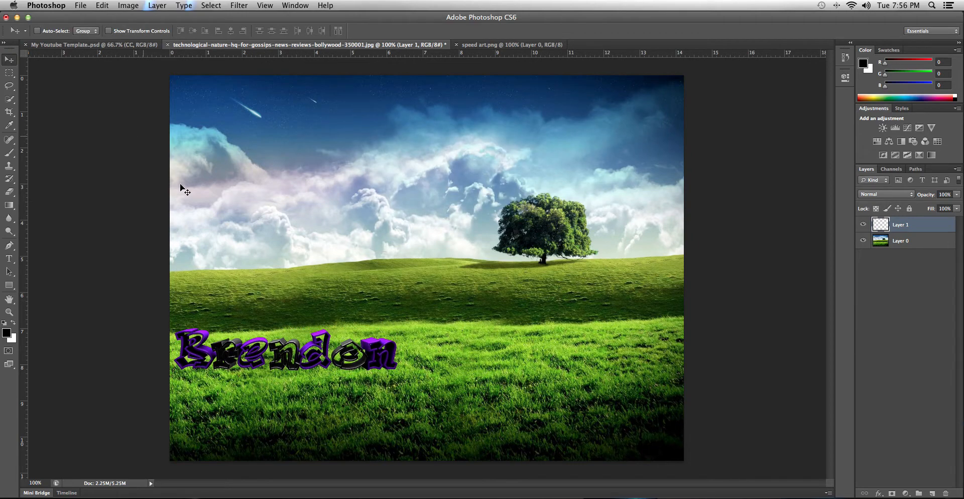
{"action": "left_click_drag", "start_coordinate": [295, 359], "coordinate": [423, 357]}
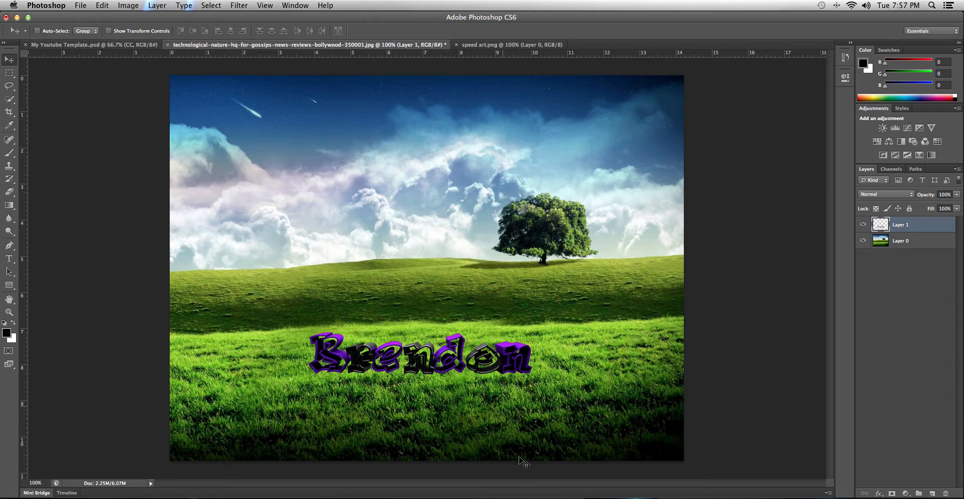
- Rotate the 3D name text by about -4°, apply the transformation, and select the landscape layer Layer 0
{"action": "left_click", "coordinate": [103, 6]}
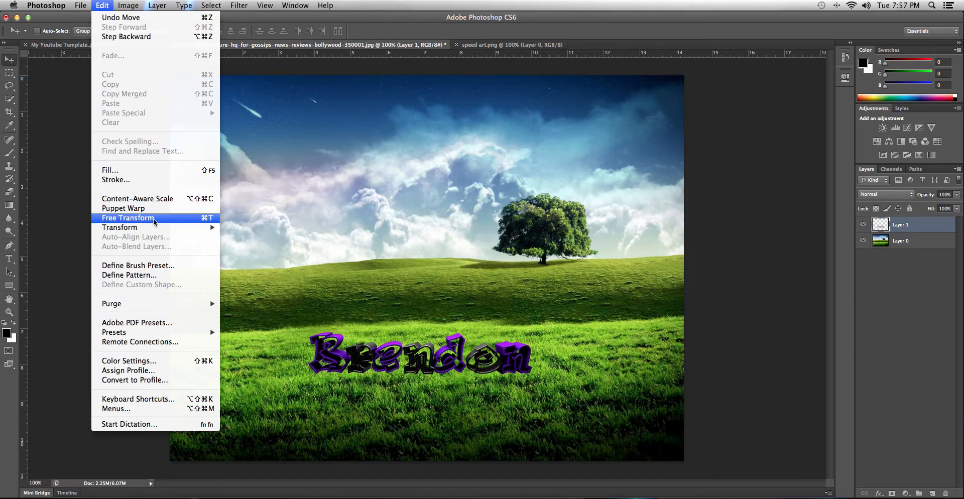
{"action": "mouse_move", "coordinate": [155, 232]}
{"action": "left_click", "coordinate": [261, 247]}
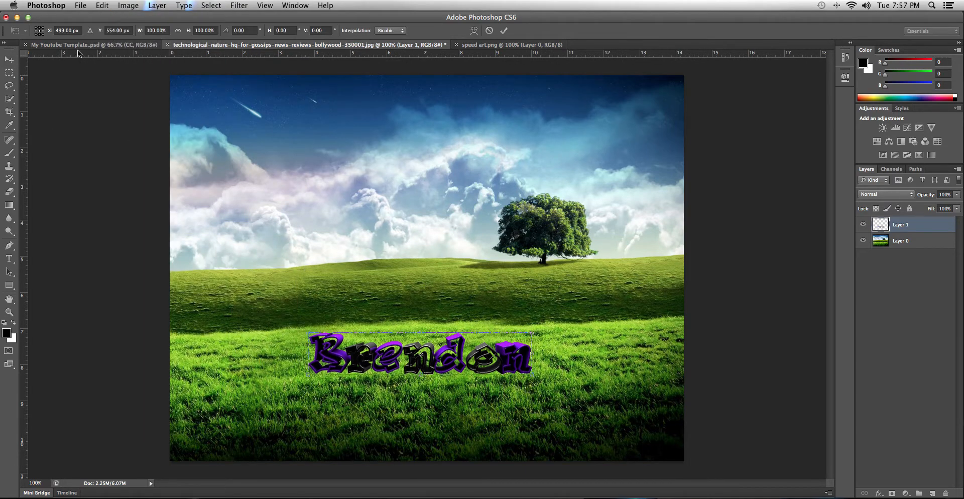
{"action": "left_click", "coordinate": [103, 5]}
{"action": "mouse_move", "coordinate": [149, 229]}
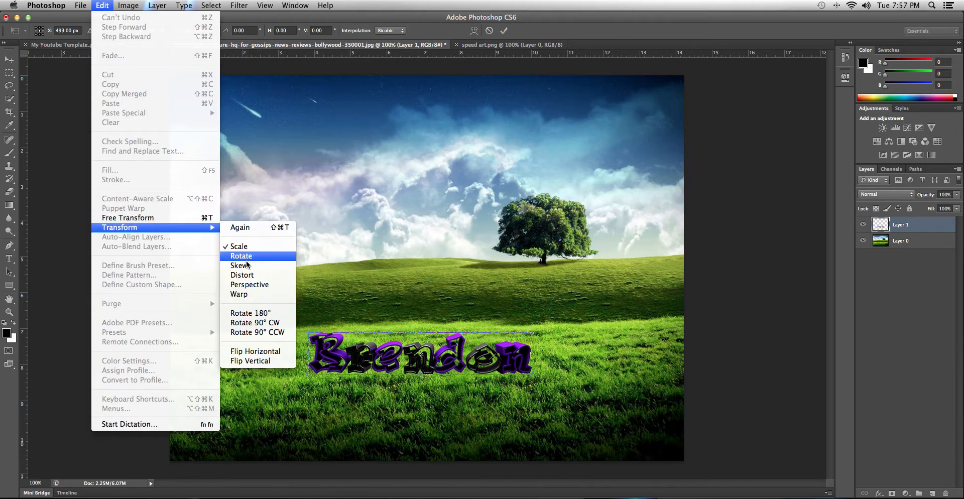
{"action": "left_click", "coordinate": [247, 256]}
{"action": "mouse_move", "coordinate": [310, 333]}
{"action": "left_mouse_down"}
{"action": "mouse_move", "coordinate": [301, 333]}
{"action": "mouse_move", "coordinate": [305, 343]}
{"action": "left_mouse_up"}
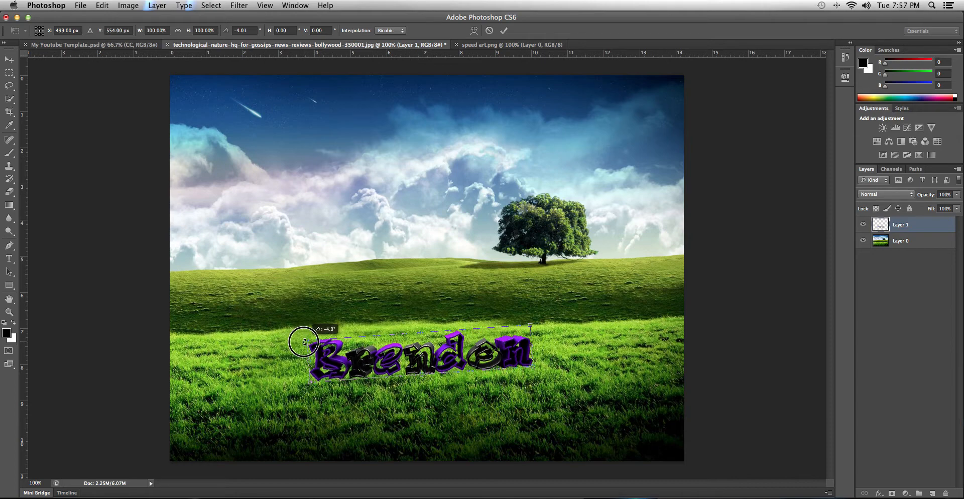
{"action": "left_click_drag", "start_coordinate": [305, 342], "coordinate": [304, 342]}
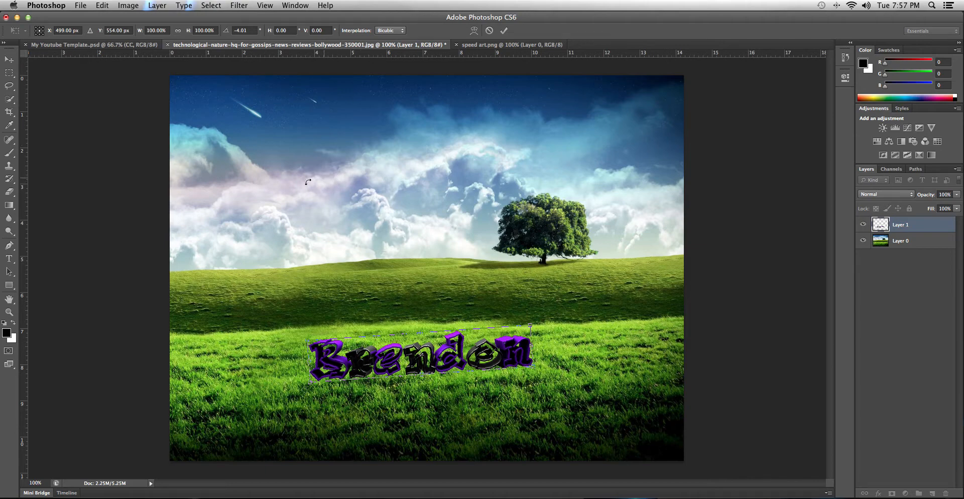
{"action": "left_click", "coordinate": [918, 244]}
{"action": "left_click", "coordinate": [9, 59]}
{"action": "left_click", "coordinate": [565, 174]}
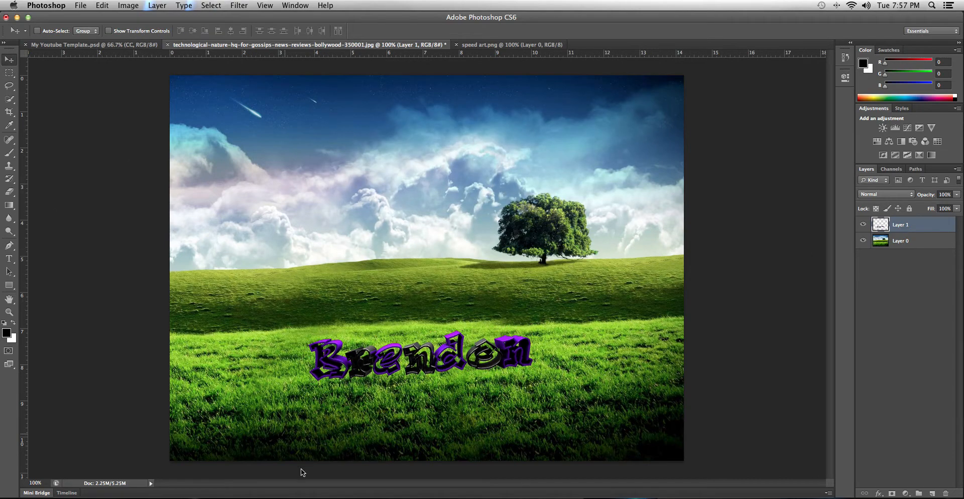
{"action": "left_click", "coordinate": [921, 246]}
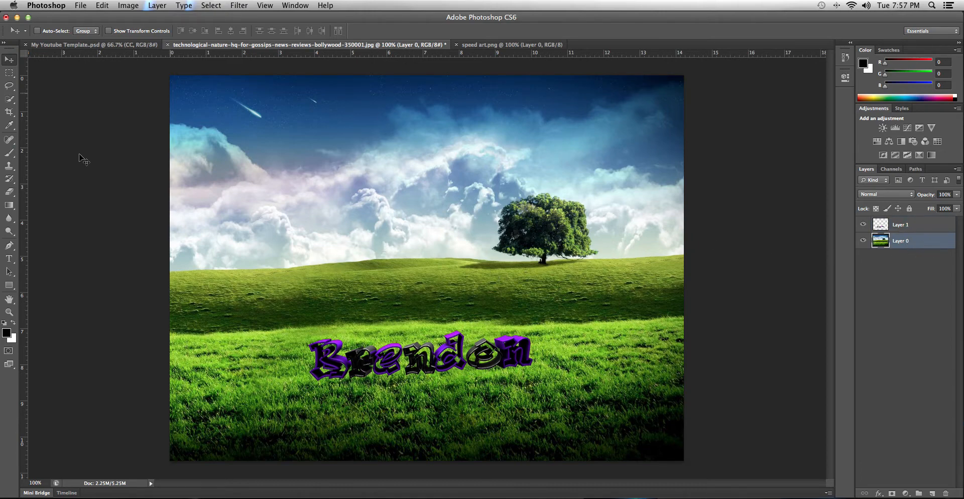
- Duplicate the landscape layer Layer 0 and move the copy above the name text layer, Layer 1
{"action": "right_click", "coordinate": [916, 246]}
{"action": "left_click", "coordinate": [703, 210]}
{"action": "left_click", "coordinate": [584, 211]}
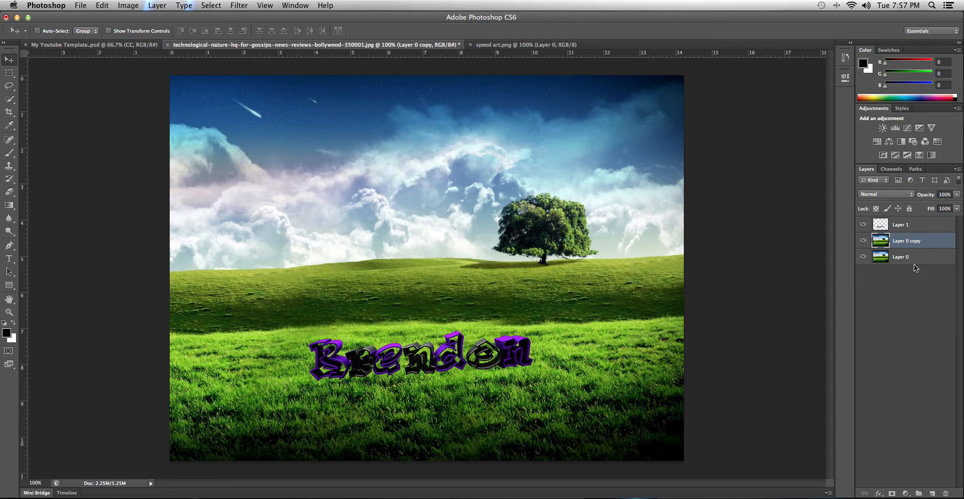
{"action": "left_click_drag", "start_coordinate": [924, 242], "coordinate": [921, 221]}
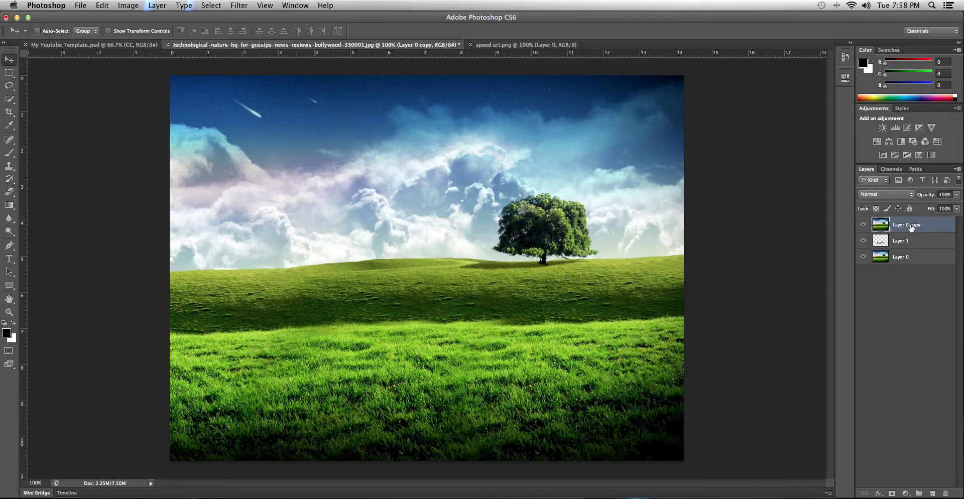
- Lower the opacity of the landscape copy to 62% so the name text shows through
{"action": "left_click", "coordinate": [957, 196]}
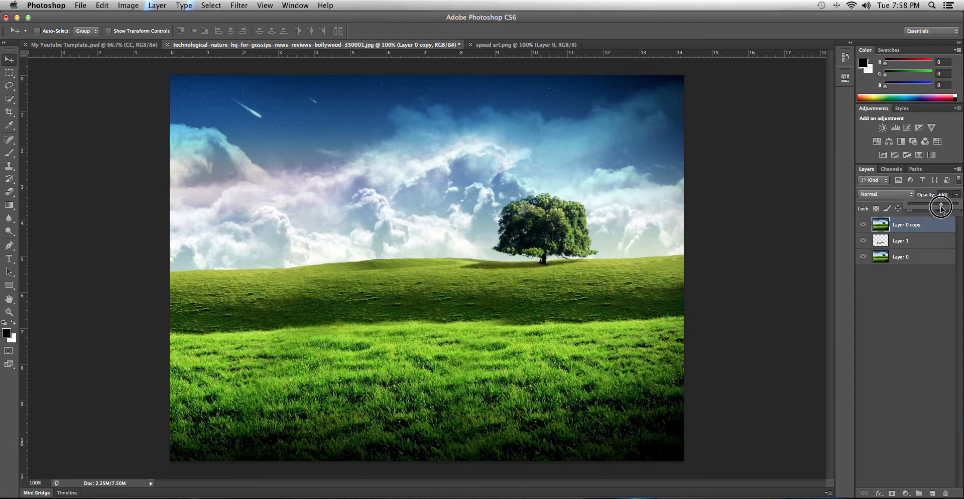
{"action": "left_click", "coordinate": [941, 208]}
{"action": "left_click_drag", "start_coordinate": [941, 209], "coordinate": [938, 209]}
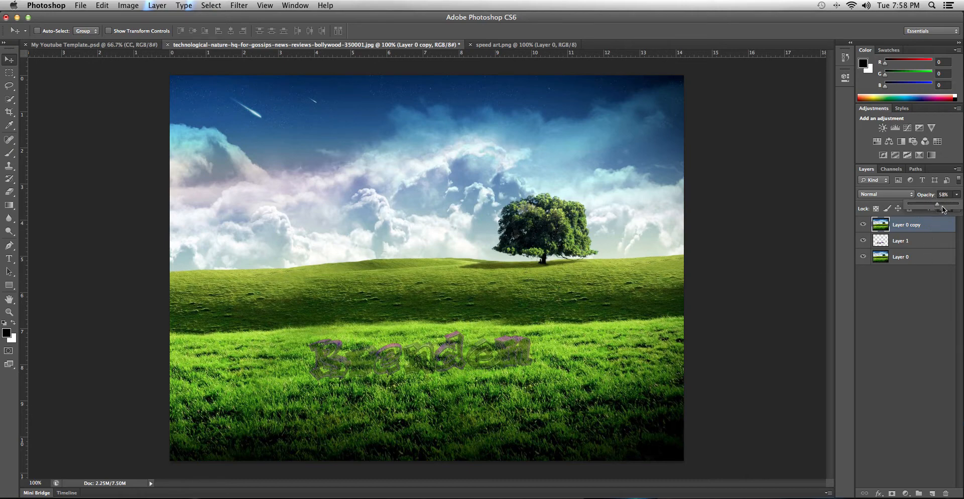
{"action": "left_click_drag", "start_coordinate": [940, 209], "coordinate": [940, 209]}
- Erase the landscape copy over the upper parts of the 3D letters and restore the layer's opacity to 100%
{"action": "left_click", "coordinate": [9, 191]}
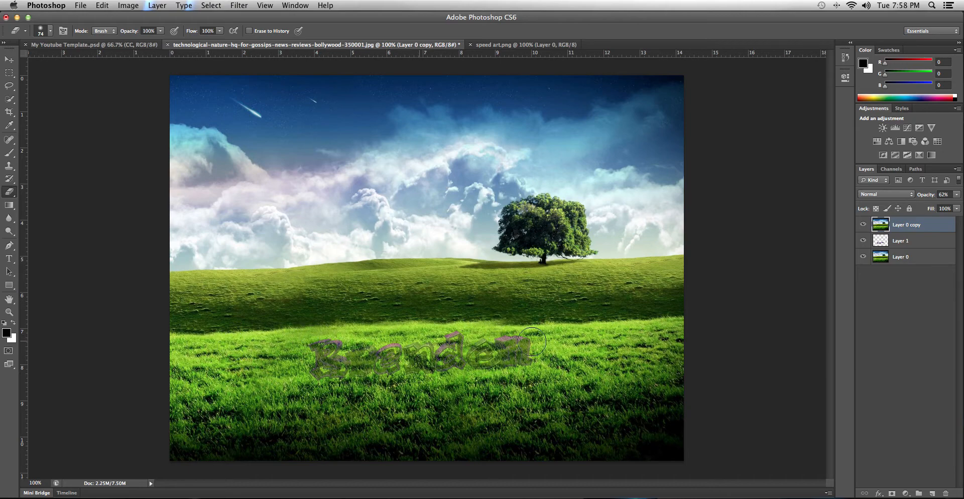
{"action": "mouse_move", "coordinate": [322, 340]}
{"action": "left_mouse_down"}
{"action": "mouse_move", "coordinate": [538, 334]}
{"action": "mouse_move", "coordinate": [310, 351]}
{"action": "mouse_move", "coordinate": [299, 360]}
{"action": "left_mouse_up"}
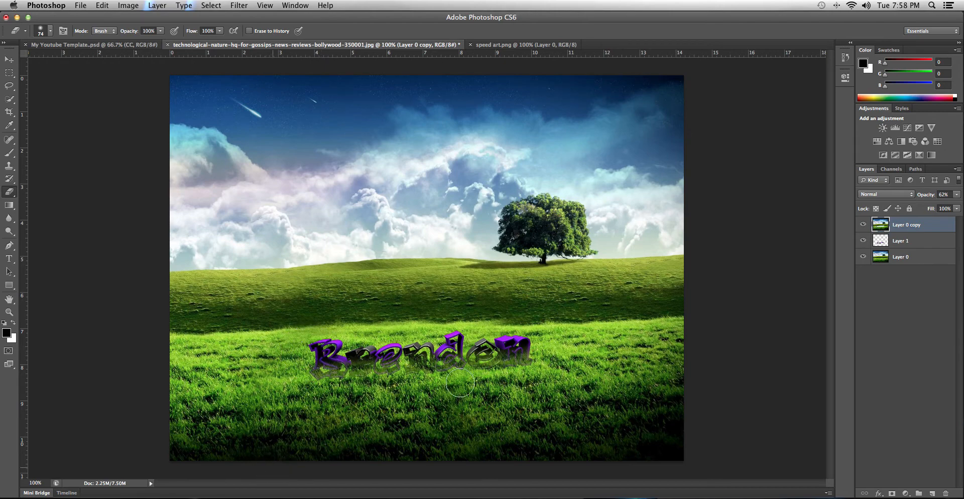
{"action": "left_click", "coordinate": [957, 195]}
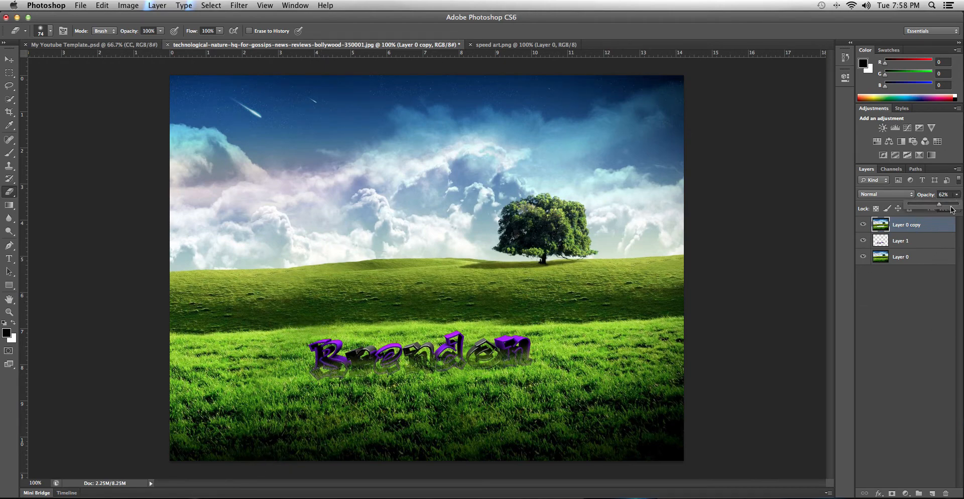
{"action": "left_click_drag", "start_coordinate": [942, 207], "coordinate": [959, 205]}
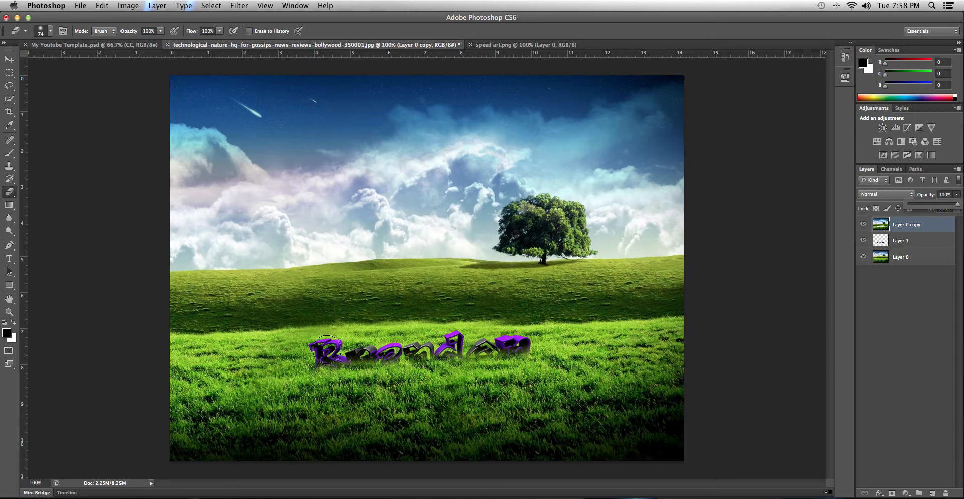
- Erase more of the copied grass over the 3D letters, leaving grass only along their bottom edges
{"action": "left_click_drag", "start_coordinate": [318, 340], "coordinate": [332, 354]}
{"action": "left_click", "coordinate": [333, 354]}
{"action": "left_click", "coordinate": [336, 354]}
{"action": "mouse_move", "coordinate": [344, 354]}
{"action": "left_mouse_down"}
{"action": "mouse_move", "coordinate": [502, 348]}
{"action": "mouse_move", "coordinate": [379, 364]}
{"action": "left_mouse_up"}
{"action": "mouse_move", "coordinate": [450, 357]}
{"action": "left_mouse_down"}
{"action": "mouse_move", "coordinate": [513, 343]}
{"action": "mouse_move", "coordinate": [542, 368]}
{"action": "mouse_move", "coordinate": [514, 357]}
{"action": "mouse_move", "coordinate": [554, 420]}
{"action": "mouse_move", "coordinate": [515, 344]}
{"action": "mouse_move", "coordinate": [526, 353]}
{"action": "mouse_move", "coordinate": [494, 359]}
{"action": "mouse_move", "coordinate": [483, 351]}
{"action": "mouse_move", "coordinate": [489, 379]}
{"action": "mouse_move", "coordinate": [512, 377]}
{"action": "mouse_move", "coordinate": [468, 387]}
{"action": "mouse_move", "coordinate": [433, 359]}
{"action": "mouse_move", "coordinate": [443, 357]}
{"action": "mouse_move", "coordinate": [391, 375]}
{"action": "mouse_move", "coordinate": [314, 338]}
{"action": "mouse_move", "coordinate": [368, 363]}
{"action": "mouse_move", "coordinate": [361, 359]}
{"action": "mouse_move", "coordinate": [365, 375]}
{"action": "mouse_move", "coordinate": [399, 353]}
{"action": "mouse_move", "coordinate": [388, 357]}
{"action": "mouse_move", "coordinate": [454, 364]}
{"action": "left_mouse_up"}
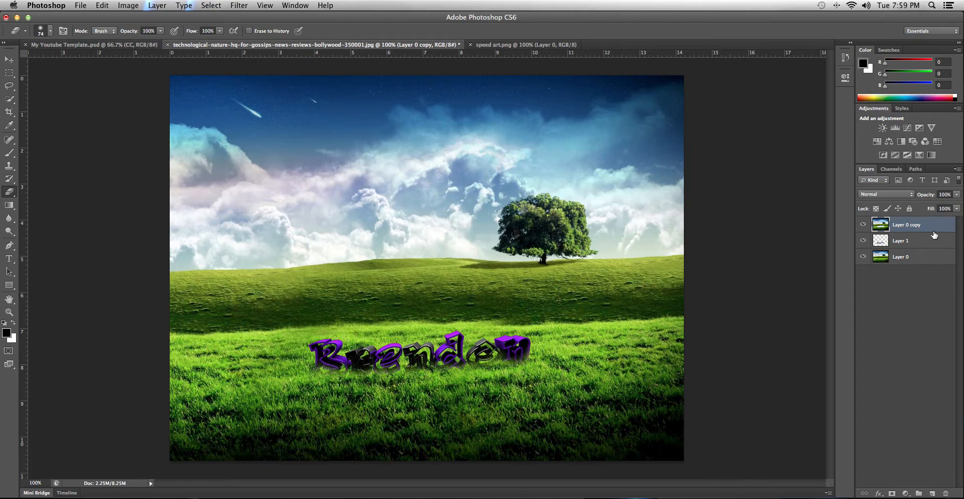
{"action": "left_click_drag", "start_coordinate": [489, 380], "coordinate": [503, 365]}
- Duplicate the partly erased landscape layer, Layer 0 copy, within the same document
{"action": "right_click", "coordinate": [928, 229]}
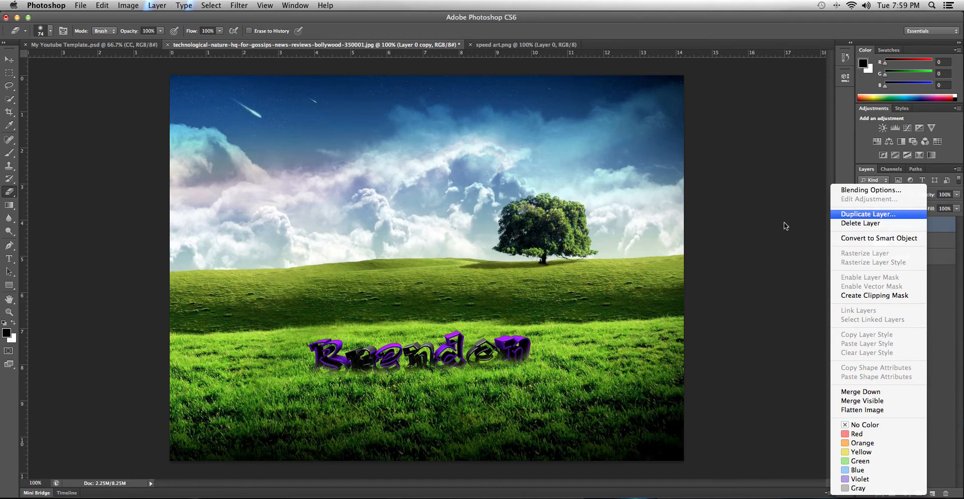
{"action": "left_click", "coordinate": [886, 217]}
{"action": "left_click", "coordinate": [584, 213]}
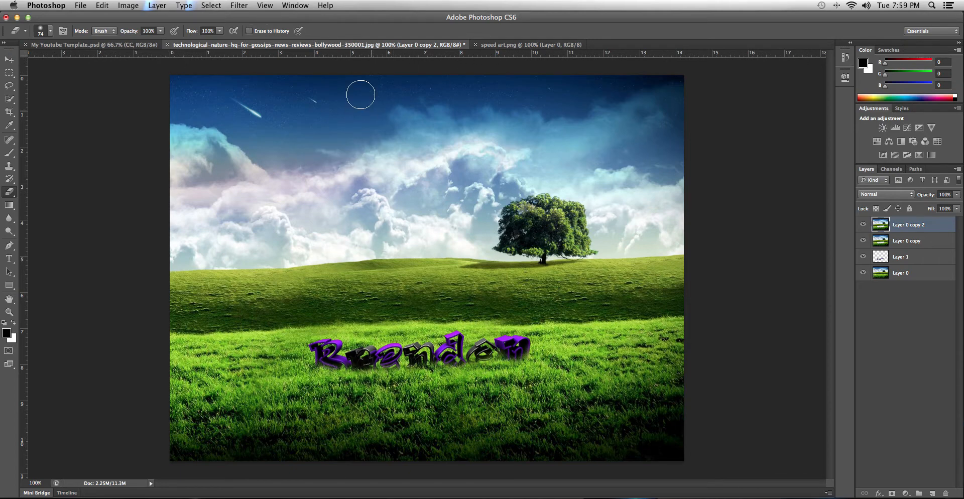
- Duplicate the CC group from My Youtube Template.psd into the technological-nature landscape document, keeping the name CC
{"action": "left_click", "coordinate": [137, 46]}
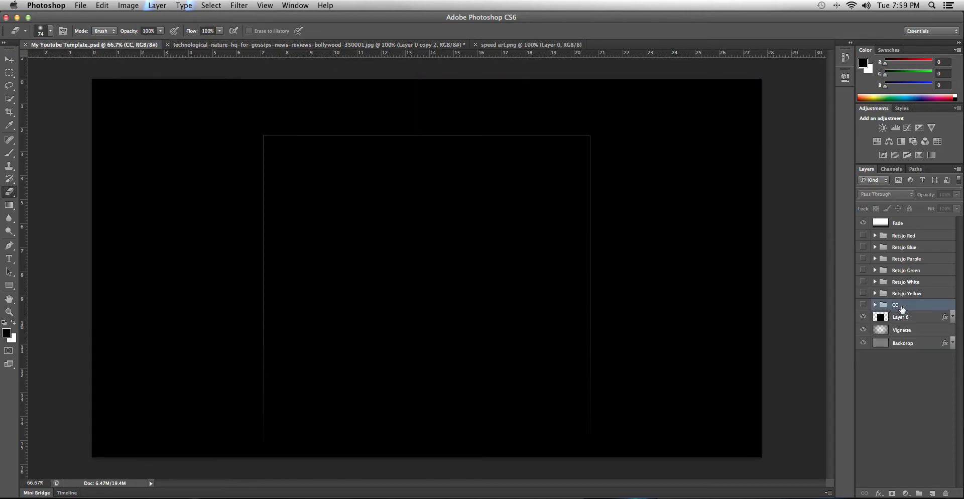
{"action": "right_click", "coordinate": [902, 310]}
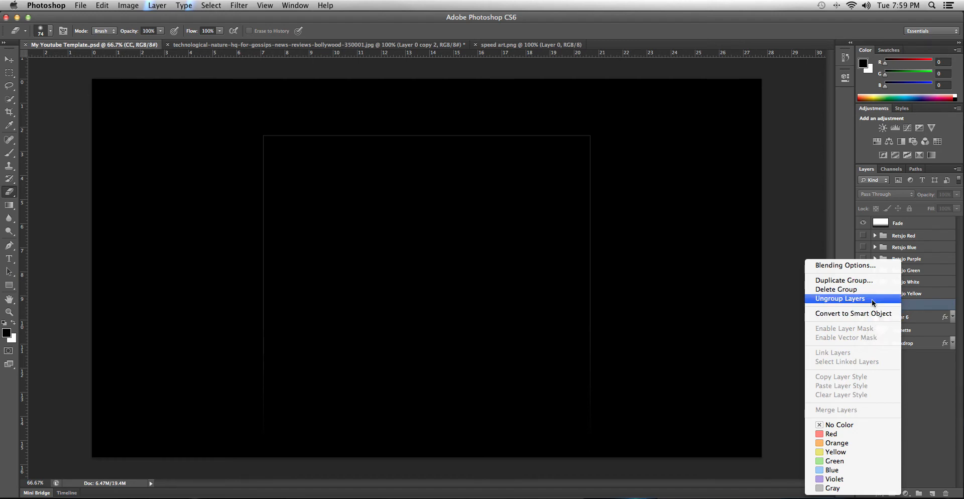
{"action": "left_click", "coordinate": [857, 281]}
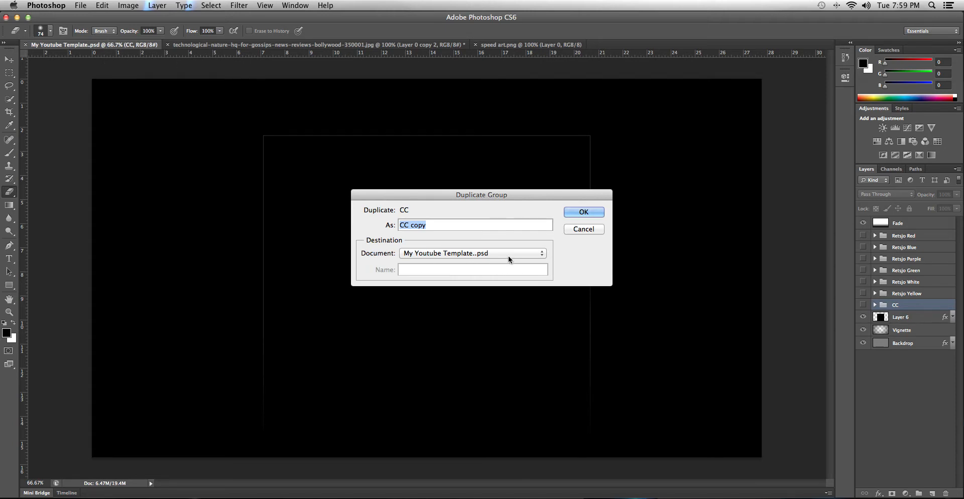
{"action": "left_click", "coordinate": [541, 253]}
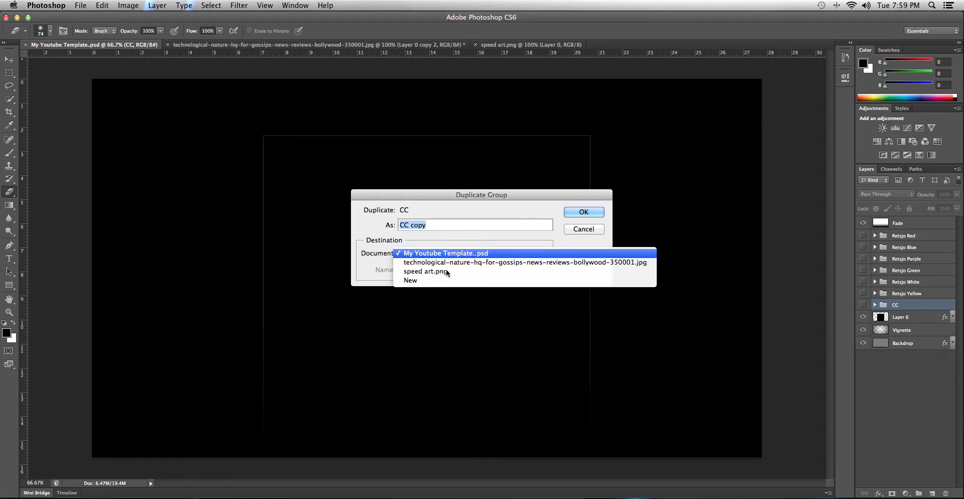
{"action": "left_click", "coordinate": [450, 262]}
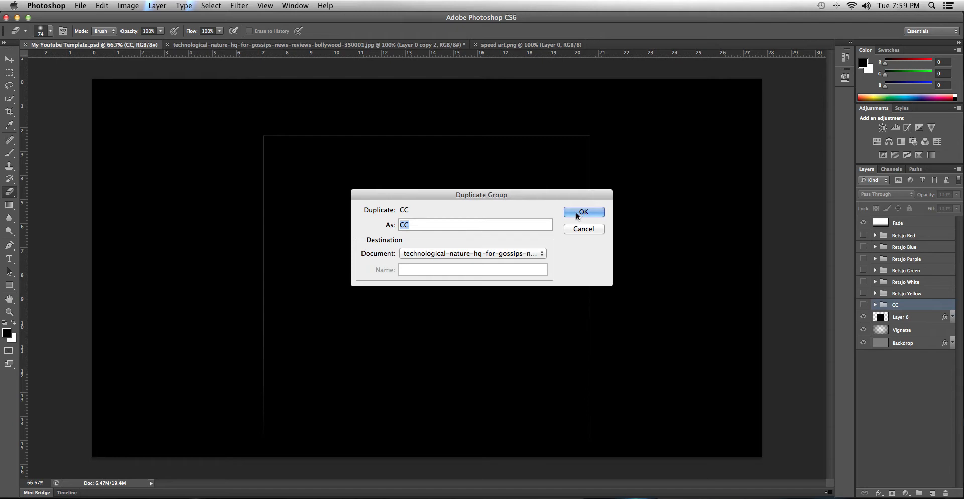
{"action": "key", "text": "Return"}
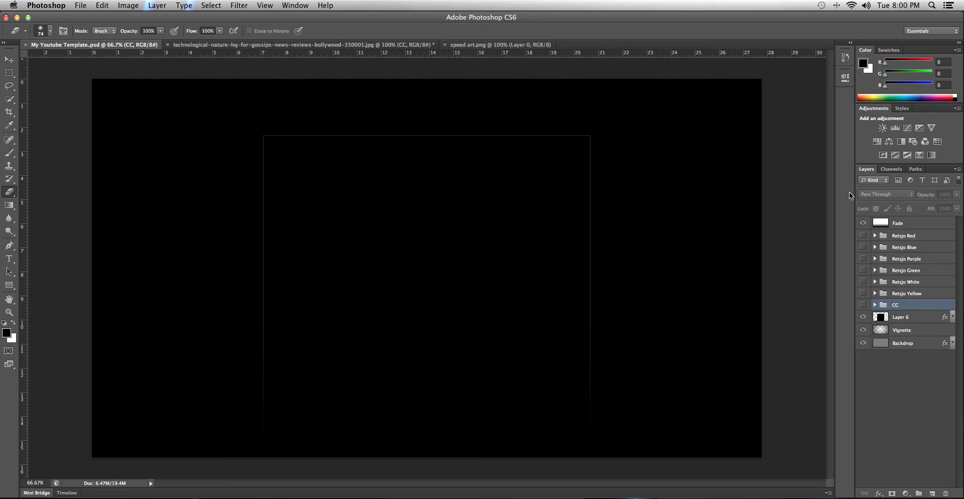
- Make the CC color-correction group visible in the landscape document and reduce its opacity to about 56%
{"action": "left_click", "coordinate": [345, 45]}
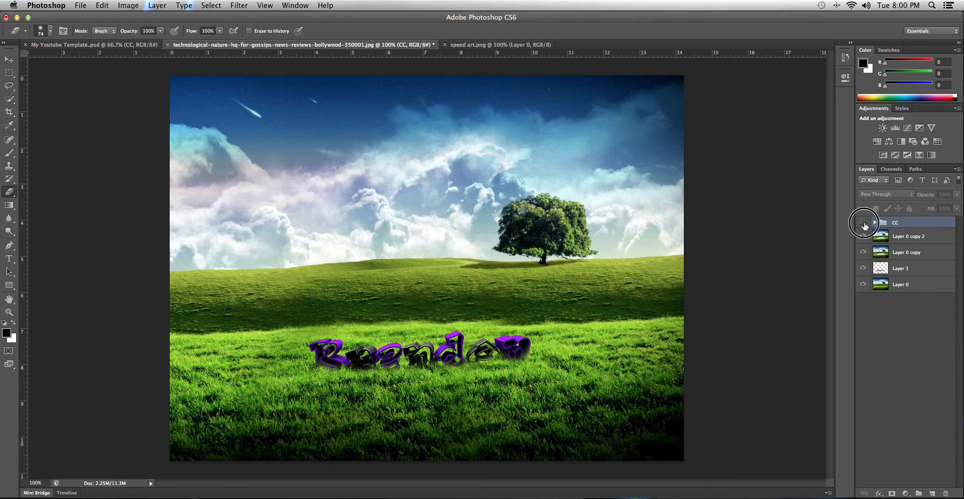
{"action": "left_click", "coordinate": [863, 222]}
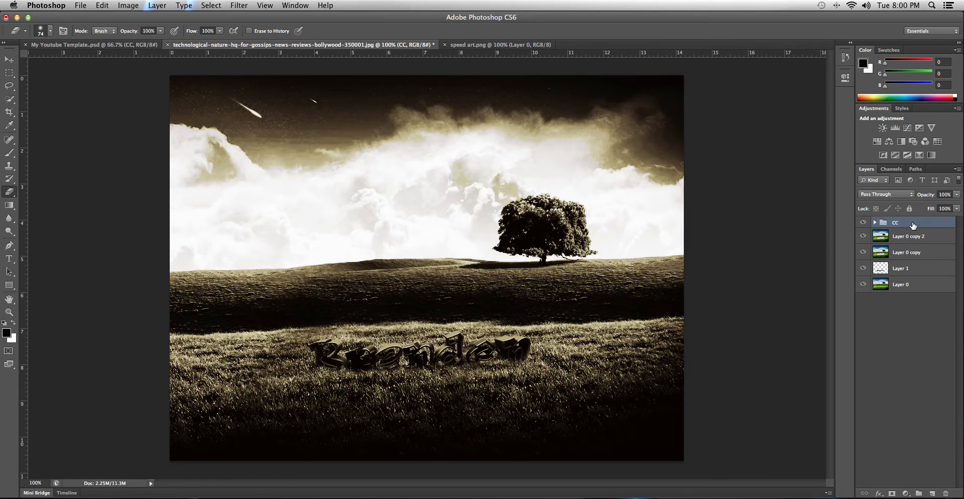
{"action": "left_click", "coordinate": [956, 204]}
{"action": "left_click_drag", "start_coordinate": [958, 208], "coordinate": [937, 208]}
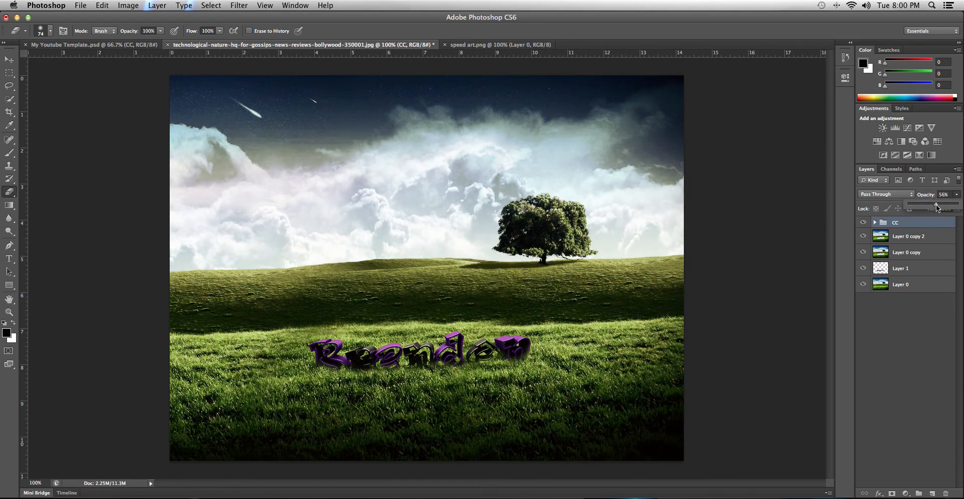